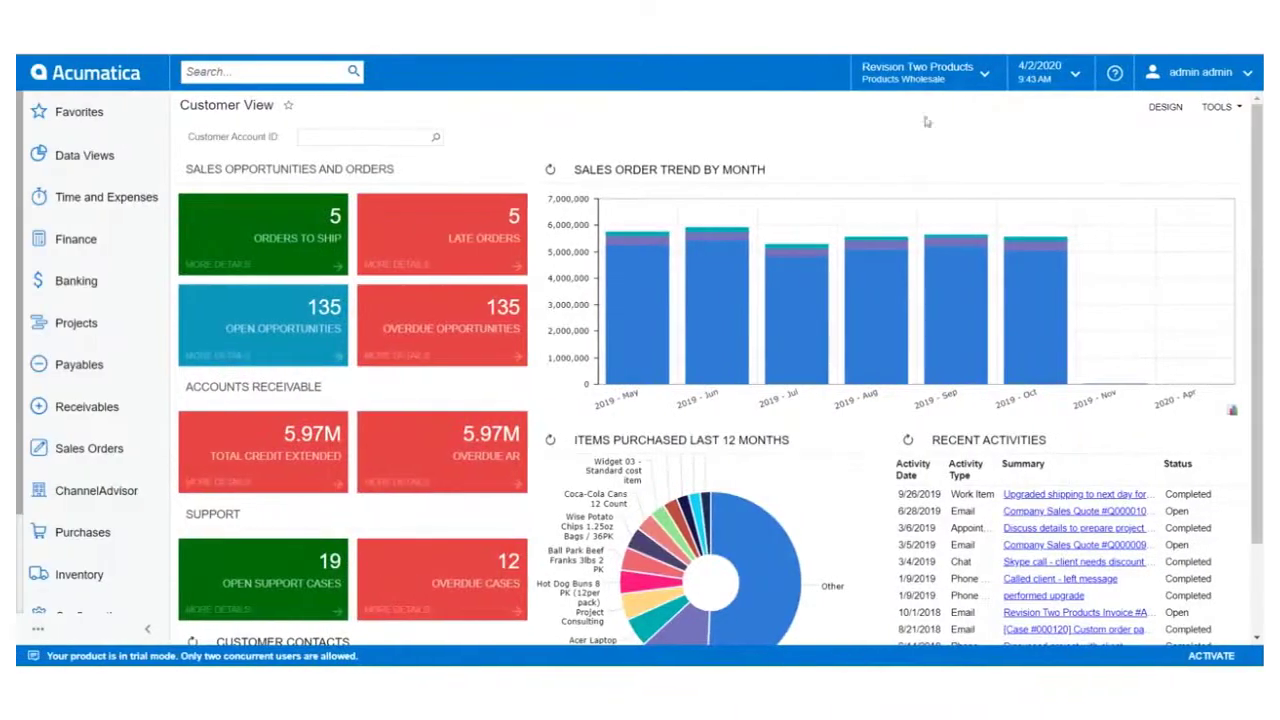
# - Open the Site Configuration screen for ChannelAdvisor
pyautogui.click(132, 499)
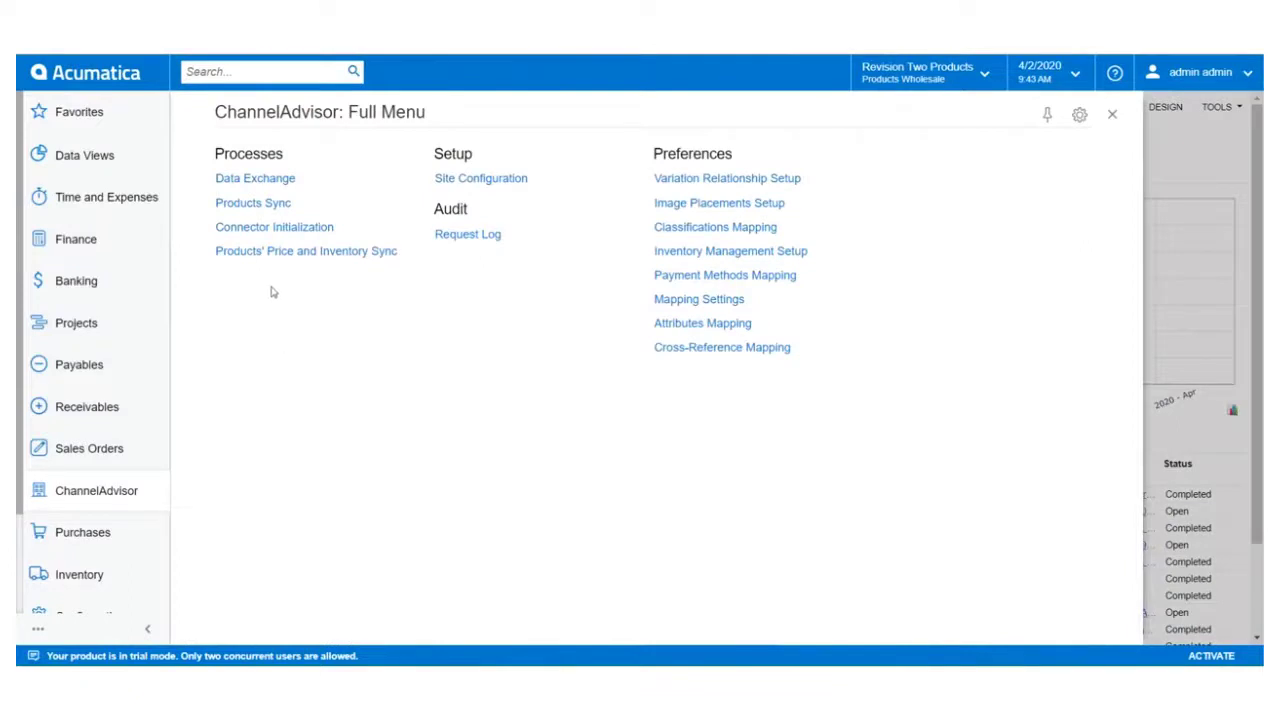
pyautogui.click(493, 177)
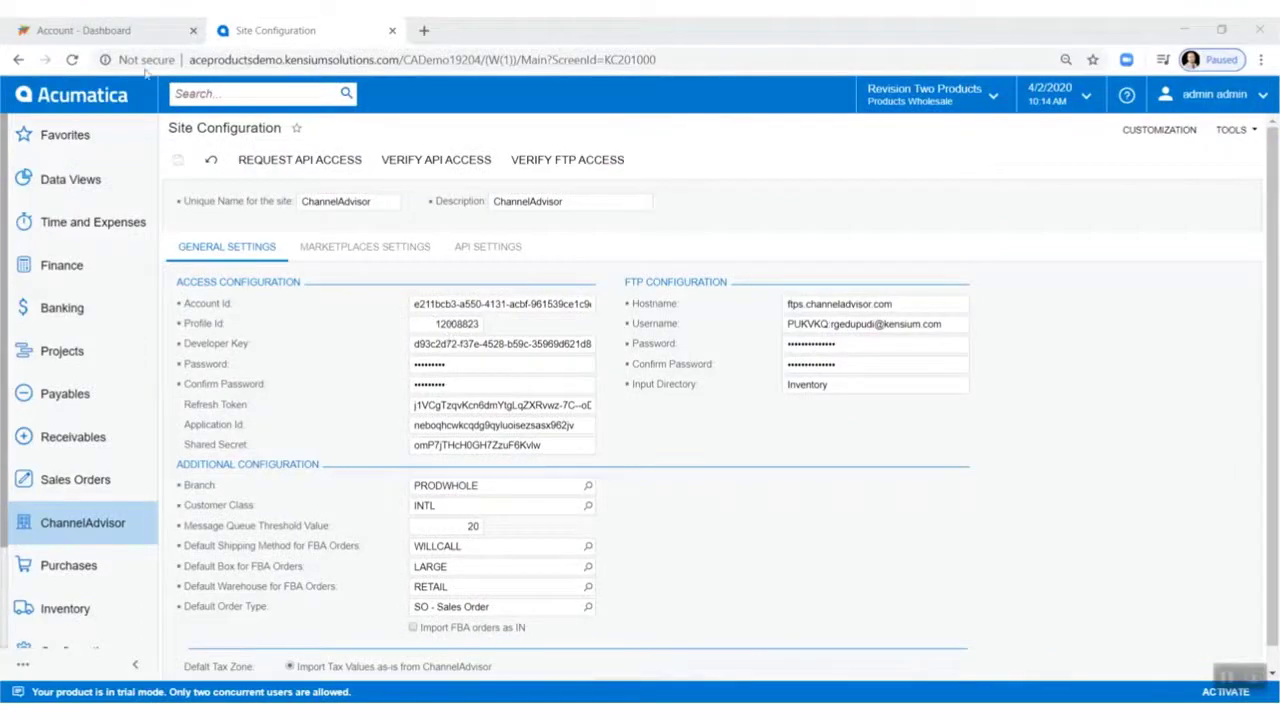
# - Copy the profile ID from the web address of the ChannelAdvisor account dashboard and return to Site Configuration
pyautogui.click(118, 29)
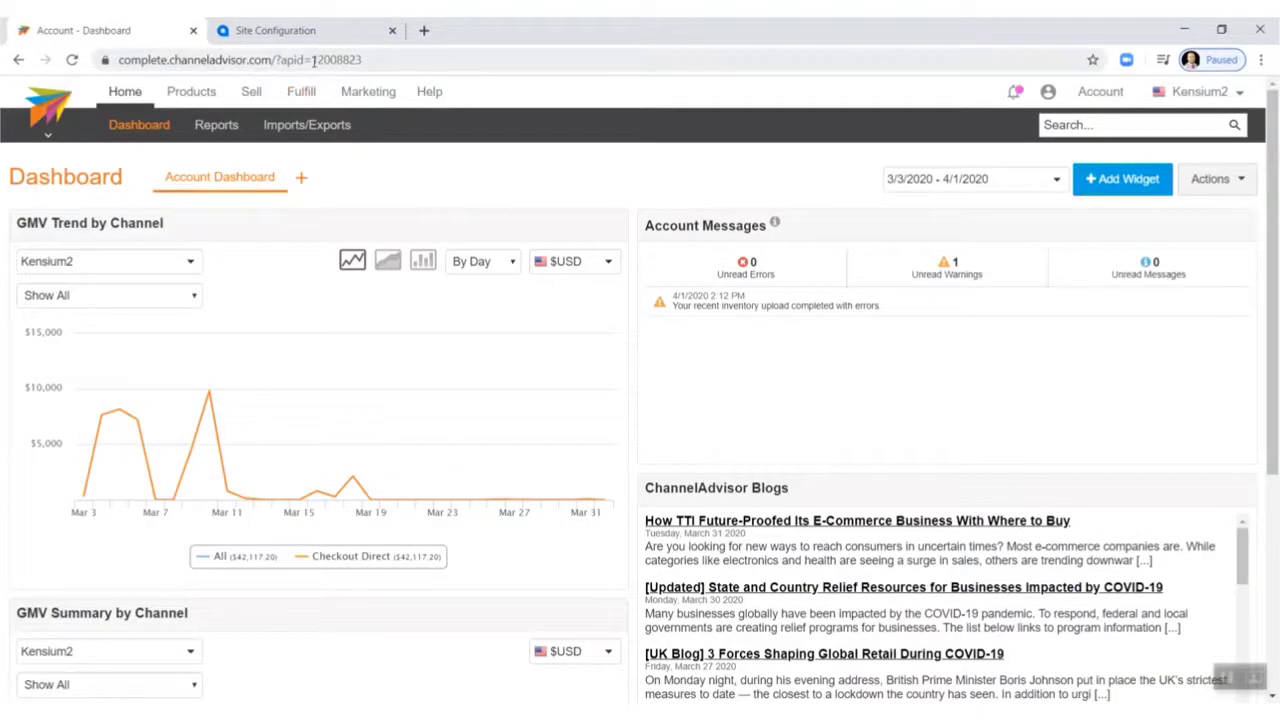
pyautogui.moveTo(314, 60); pyautogui.dragTo(387, 63)
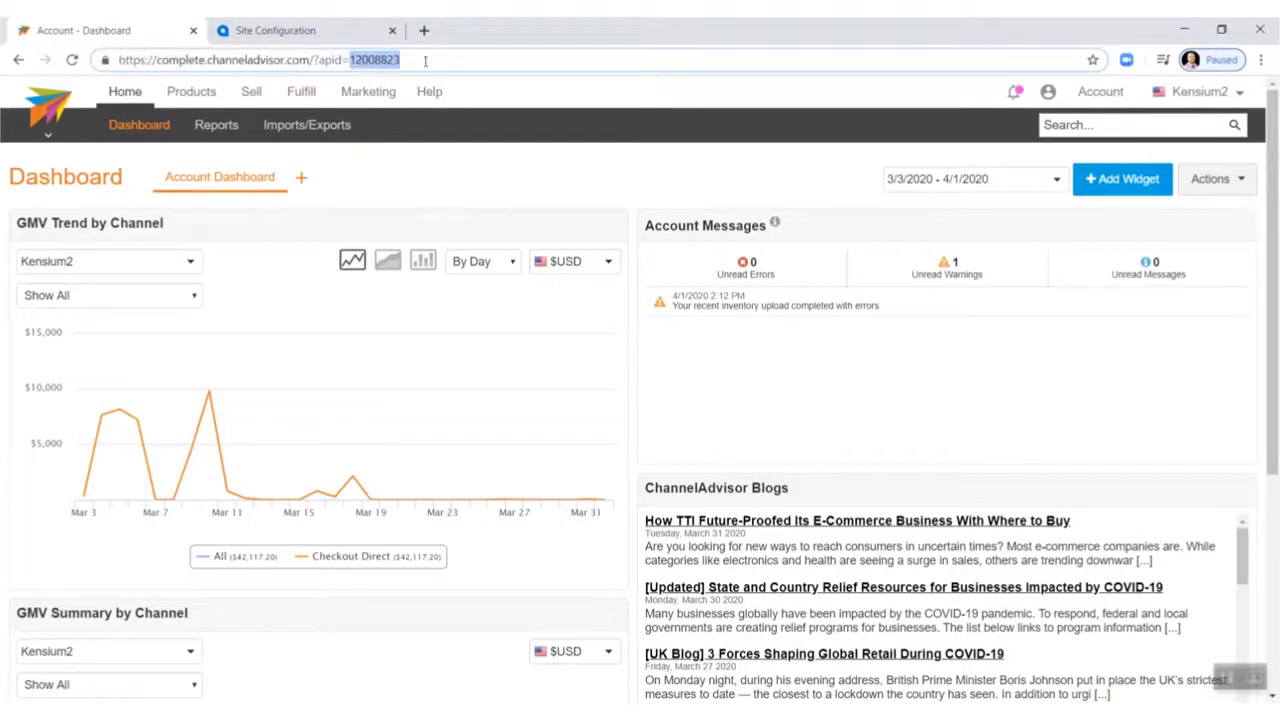
pyautogui.hotkey('ctrl', 'c')
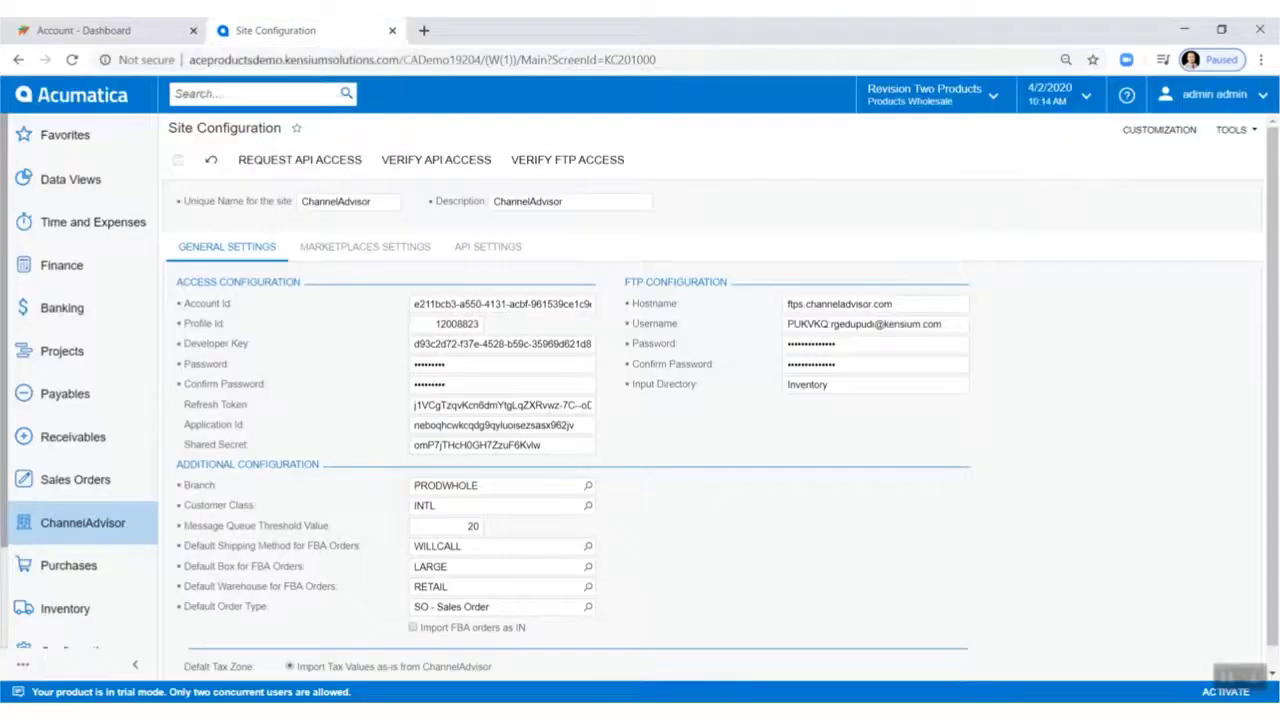
pyautogui.click(275, 30)
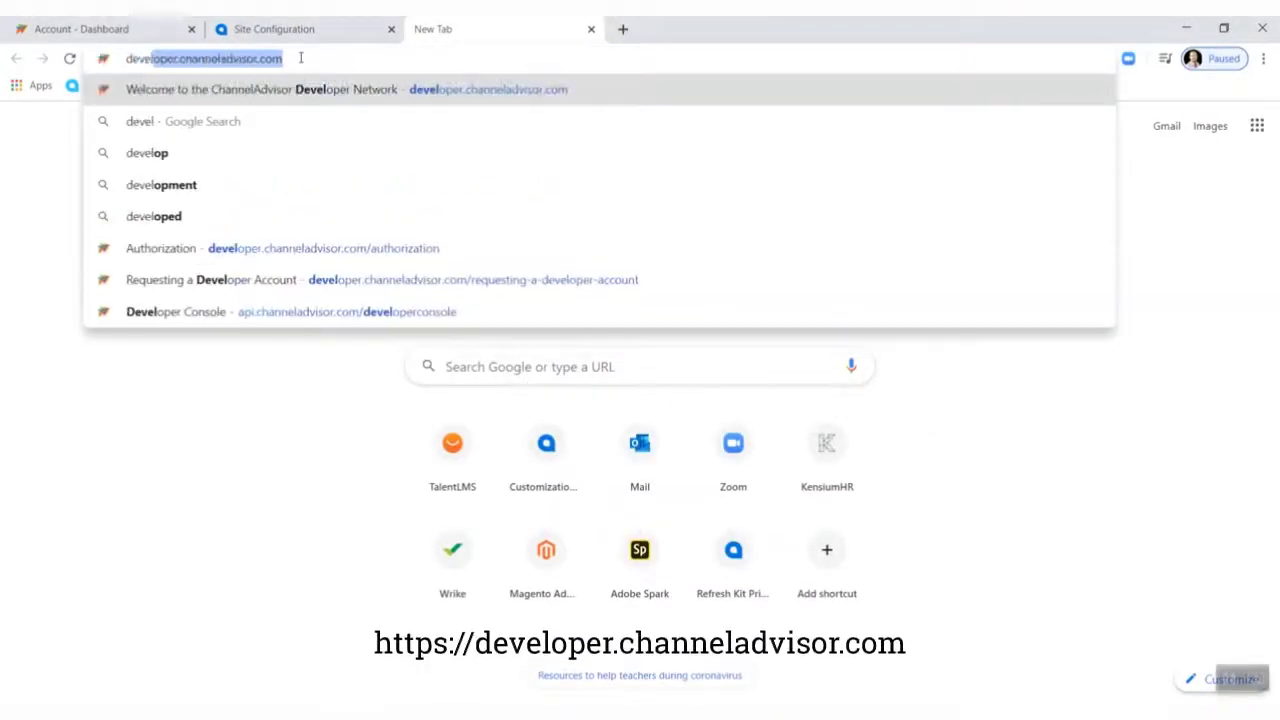
# - Go to developer.channeladvisor.com and open the request form for API developer credentials, viewing the fields it requires
pyautogui.press('Return')
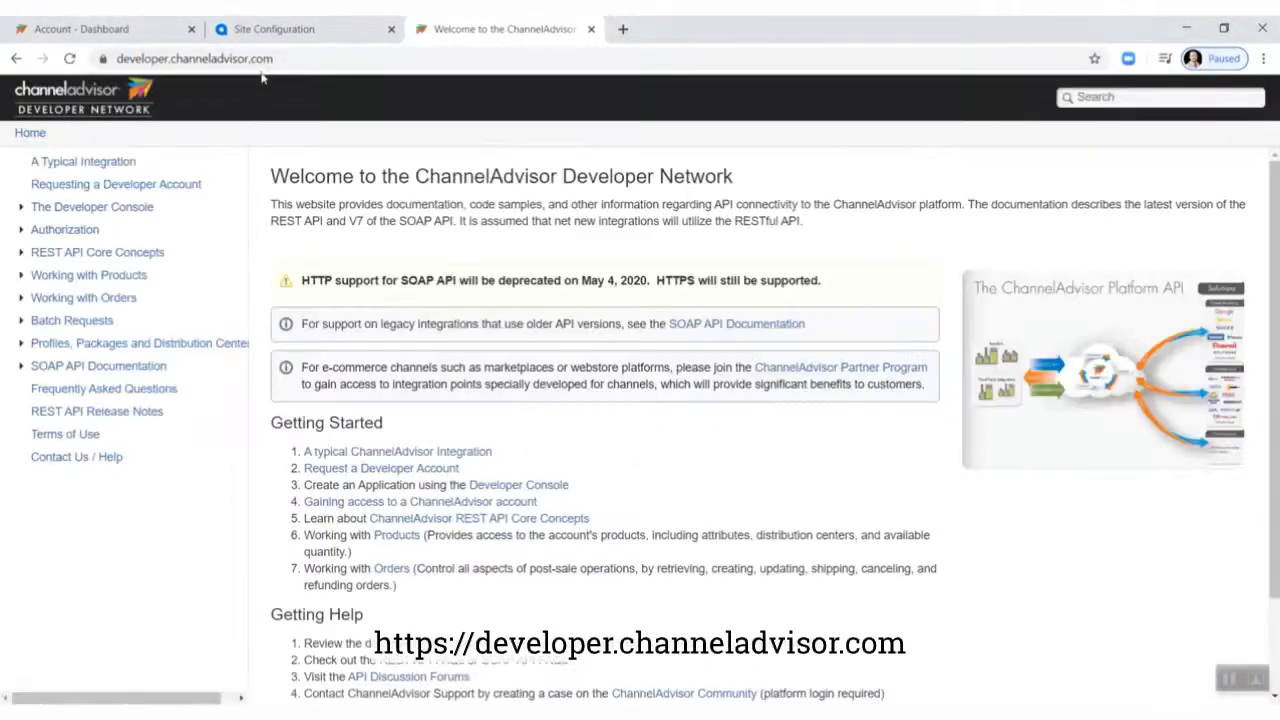
pyautogui.click(146, 186)
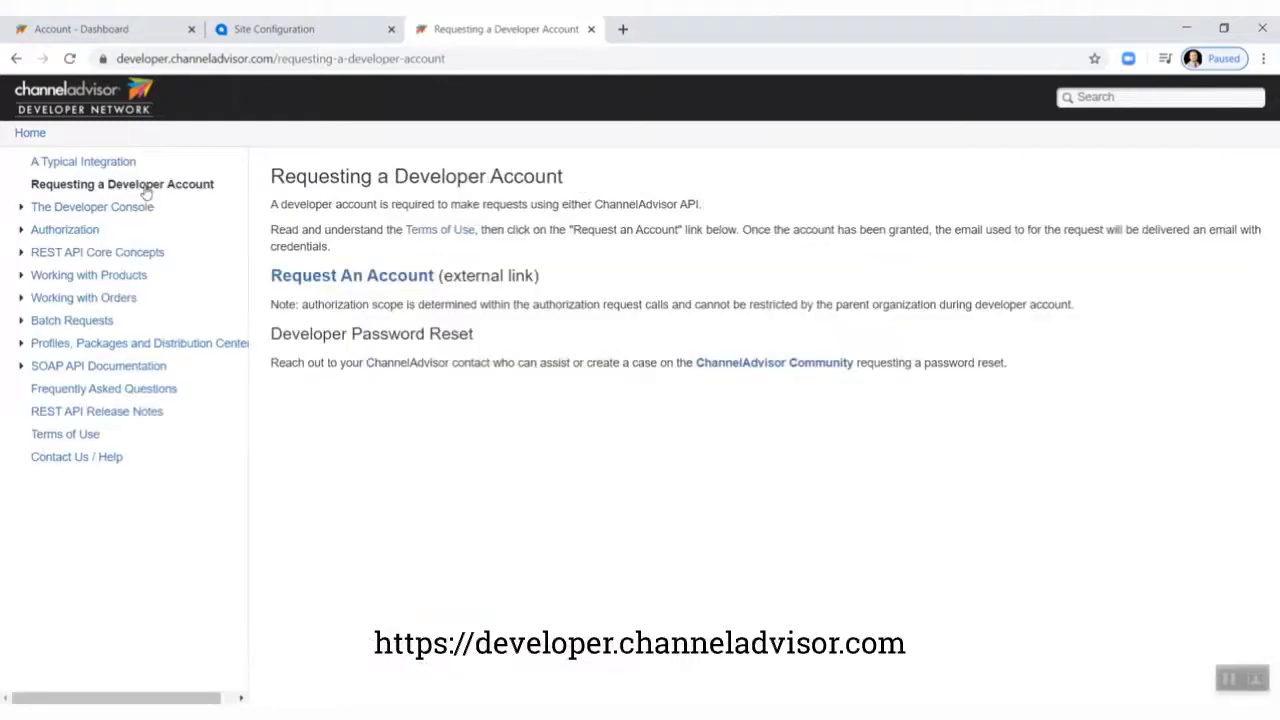
pyautogui.click(371, 285)
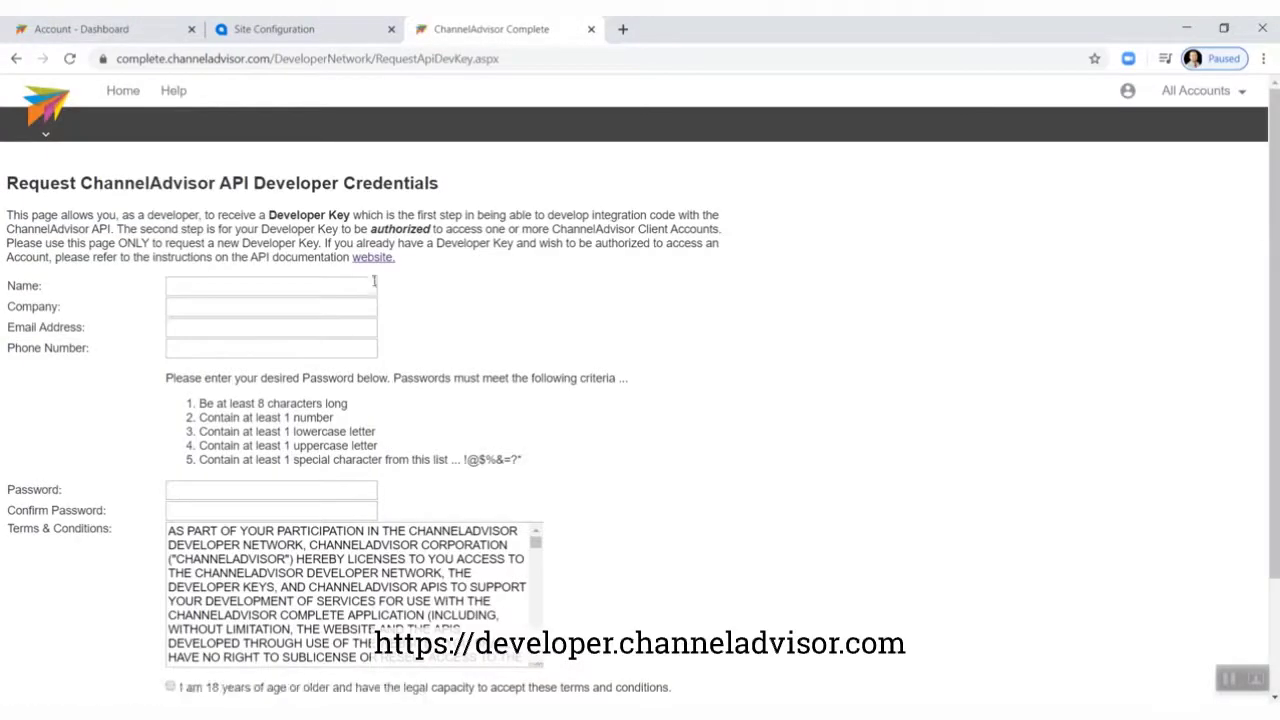
pyautogui.click(333, 287)
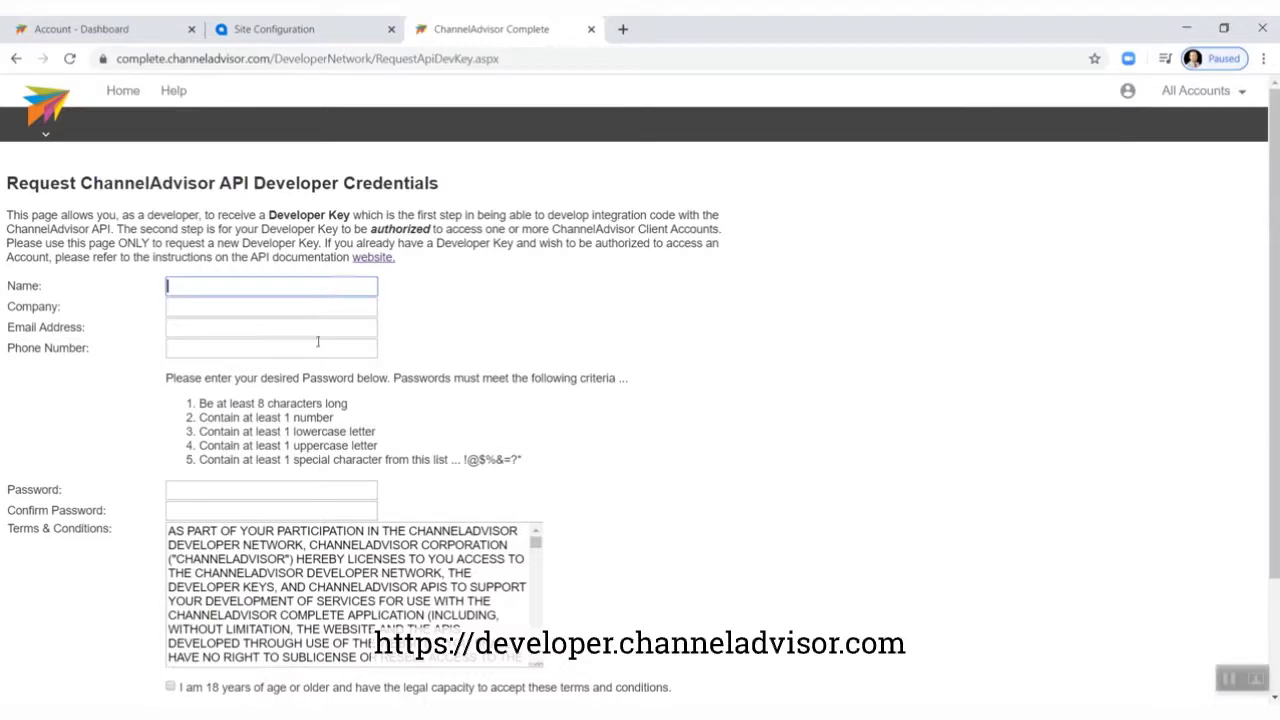
pyautogui.scroll(-3, 435, 462)
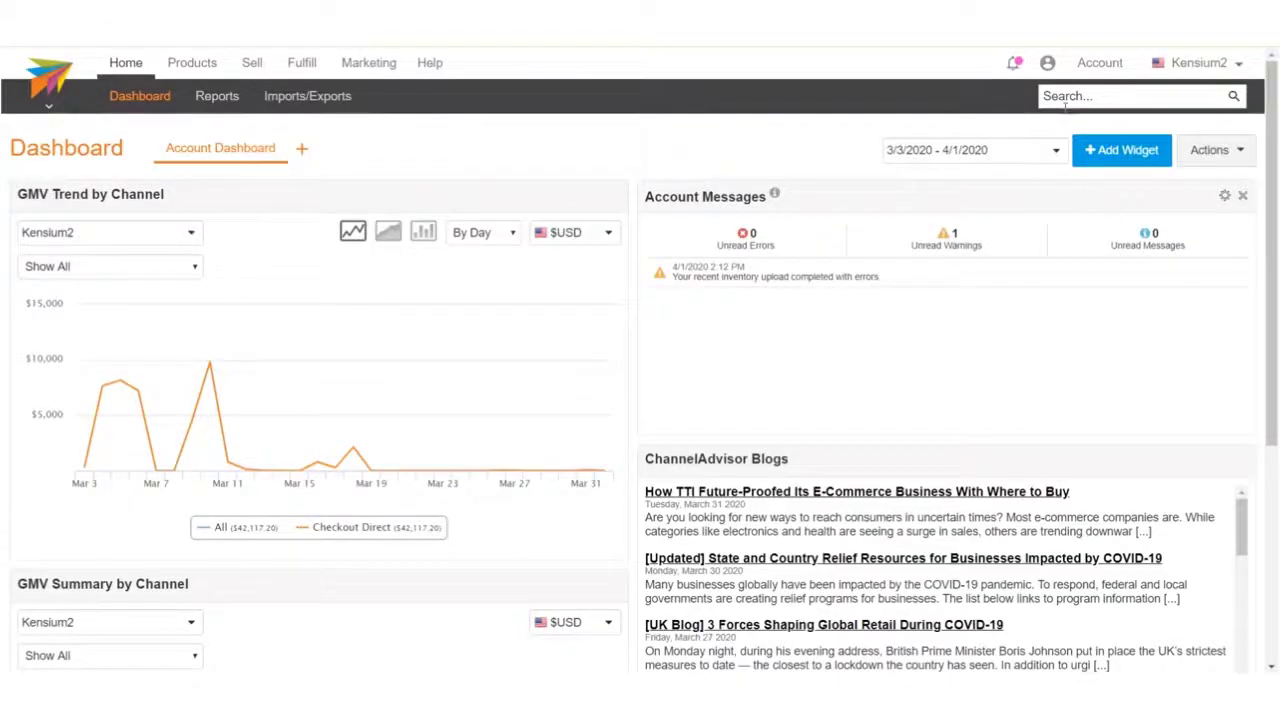
# - Examine the Developer Authorizations of the ChannelAdvisor account, including each developer's account ID, permissions and status
pyautogui.moveTo(1100, 62)
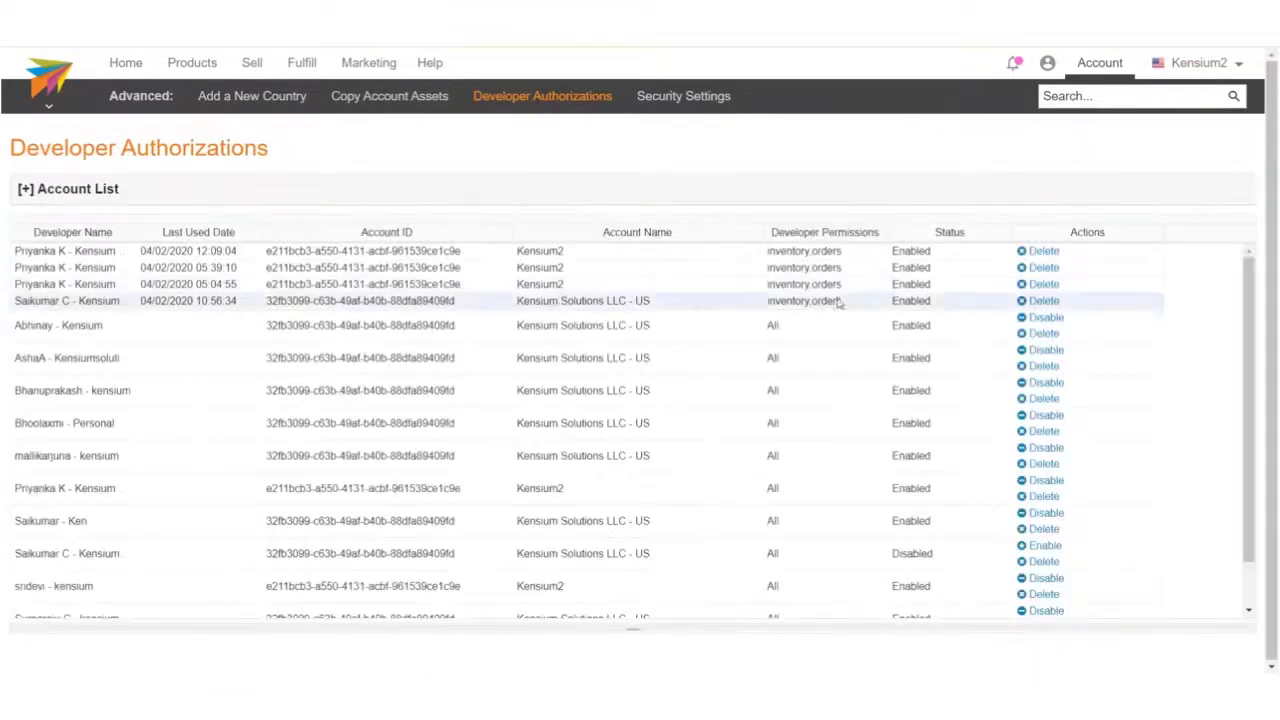
pyautogui.scroll(-2, 684, 340)
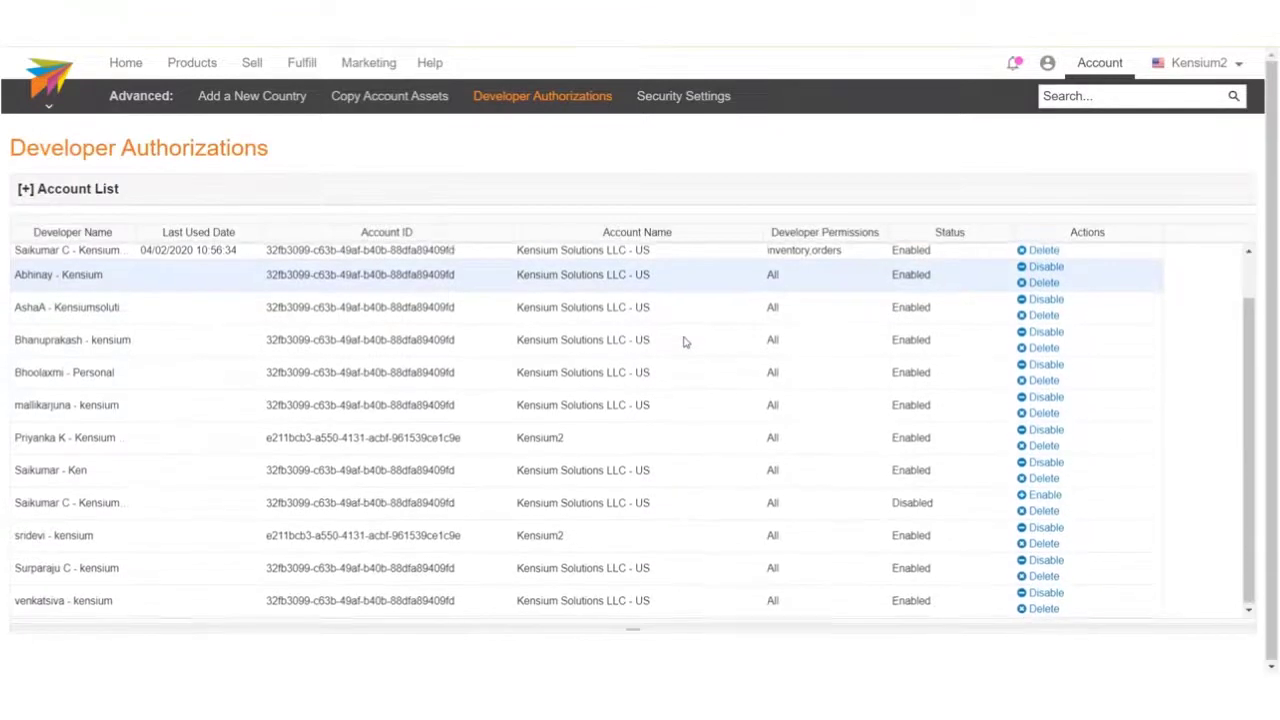
pyautogui.scroll(2, 684, 340)
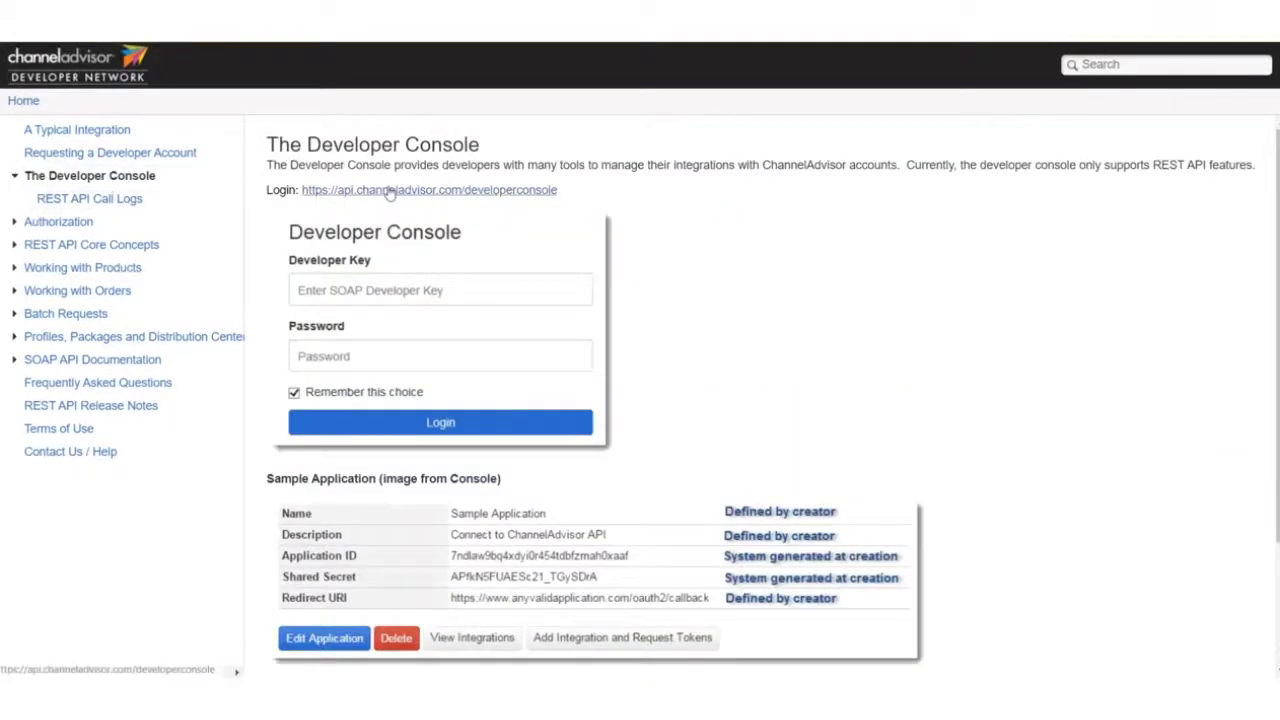
# - In the ChannelAdvisor Developer Console, create an application named "CA Instance 1" with the description "First Instance"
pyautogui.click(390, 193)
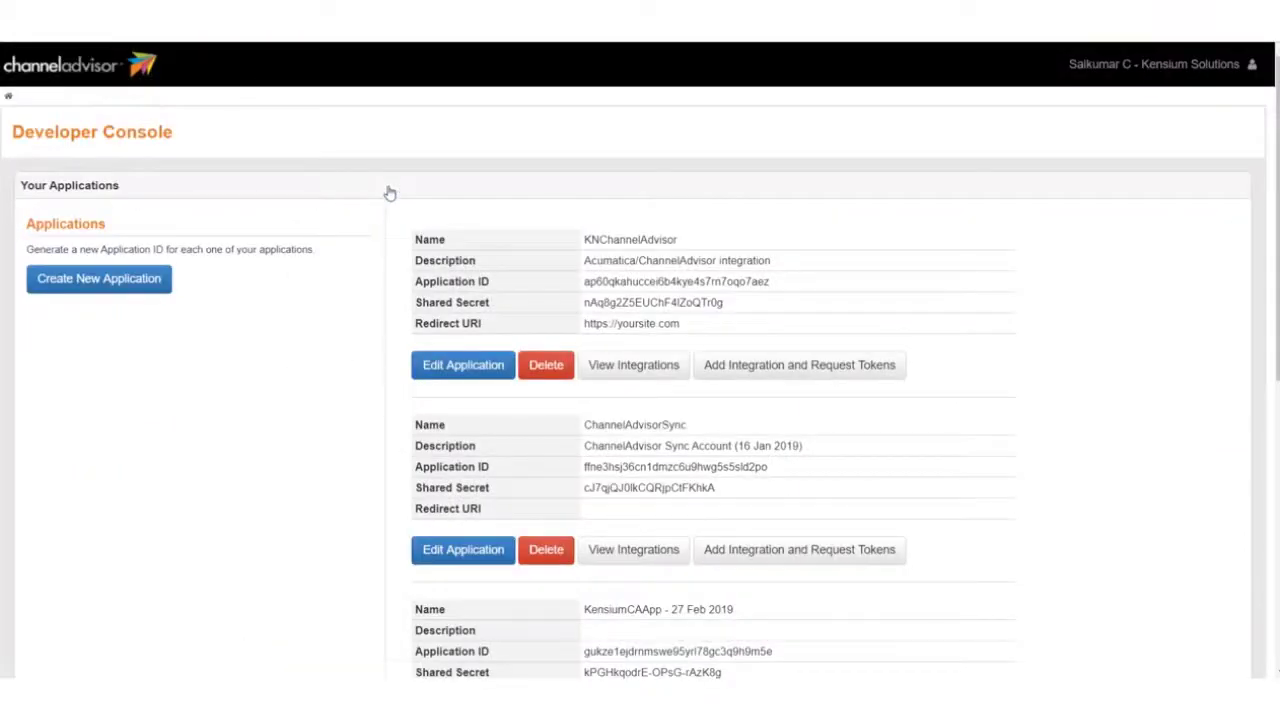
pyautogui.click(110, 283)
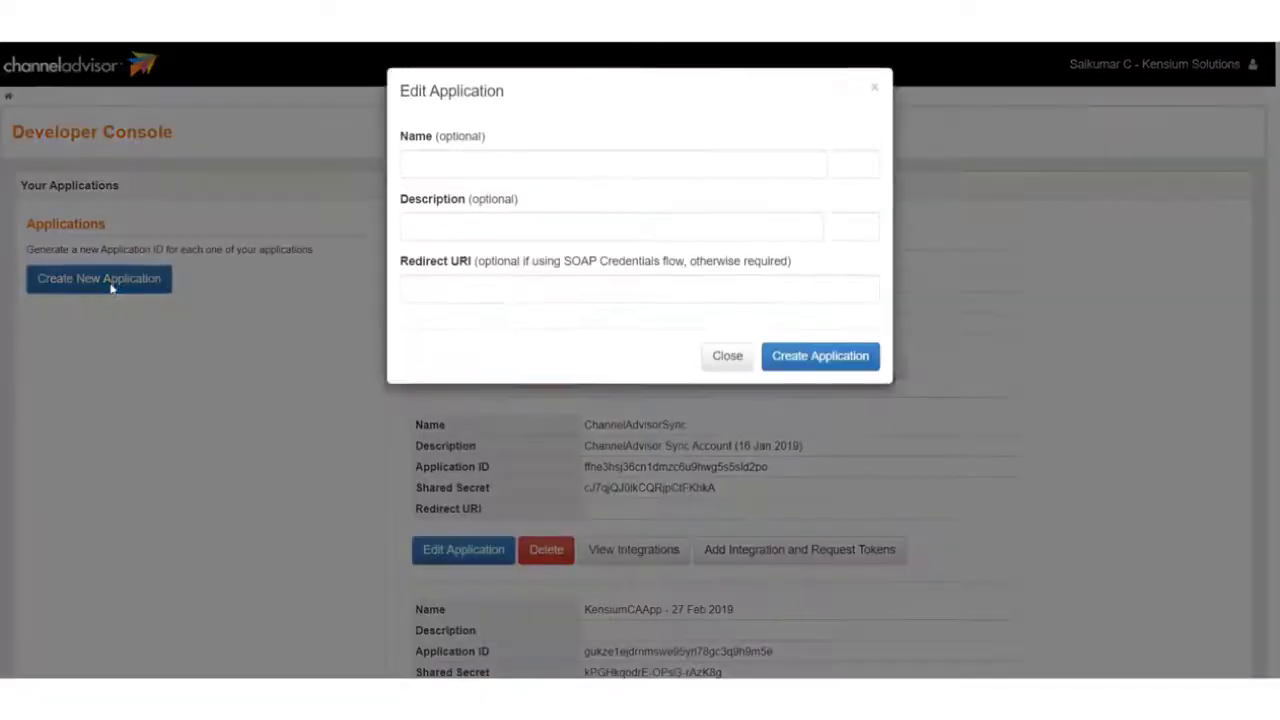
pyautogui.click(491, 158)
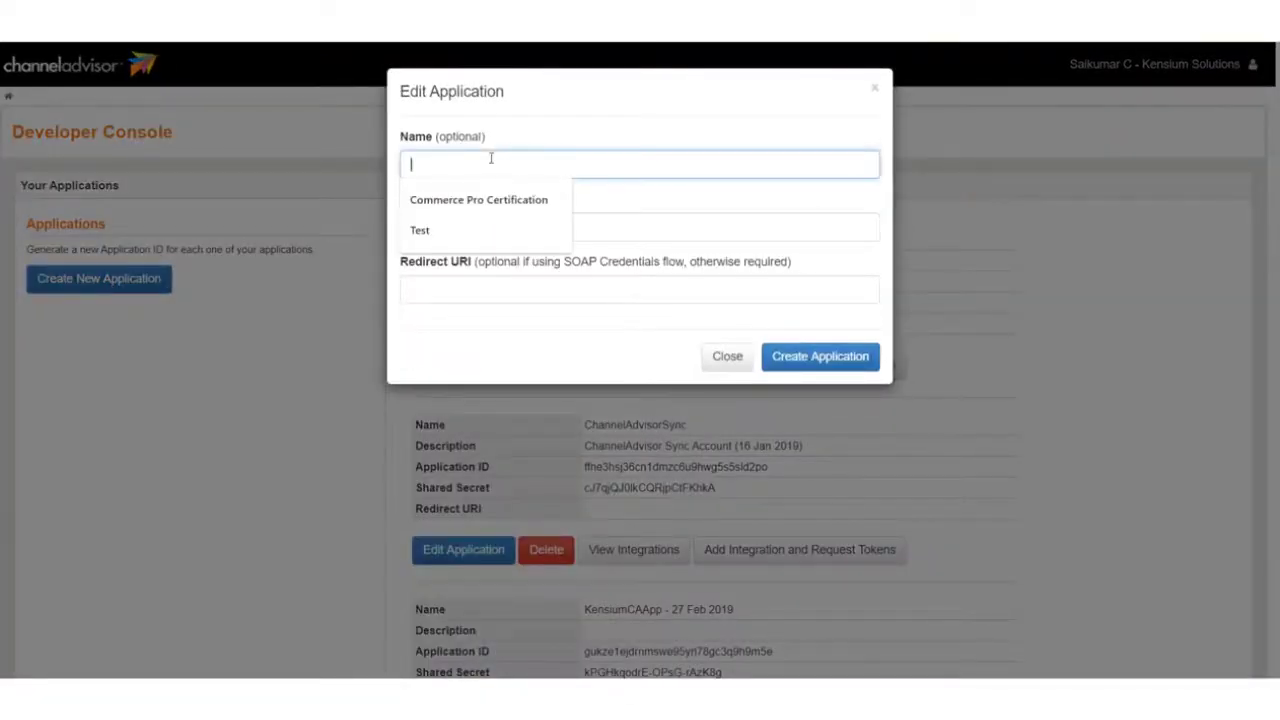
pyautogui.write('CA Instance 1')
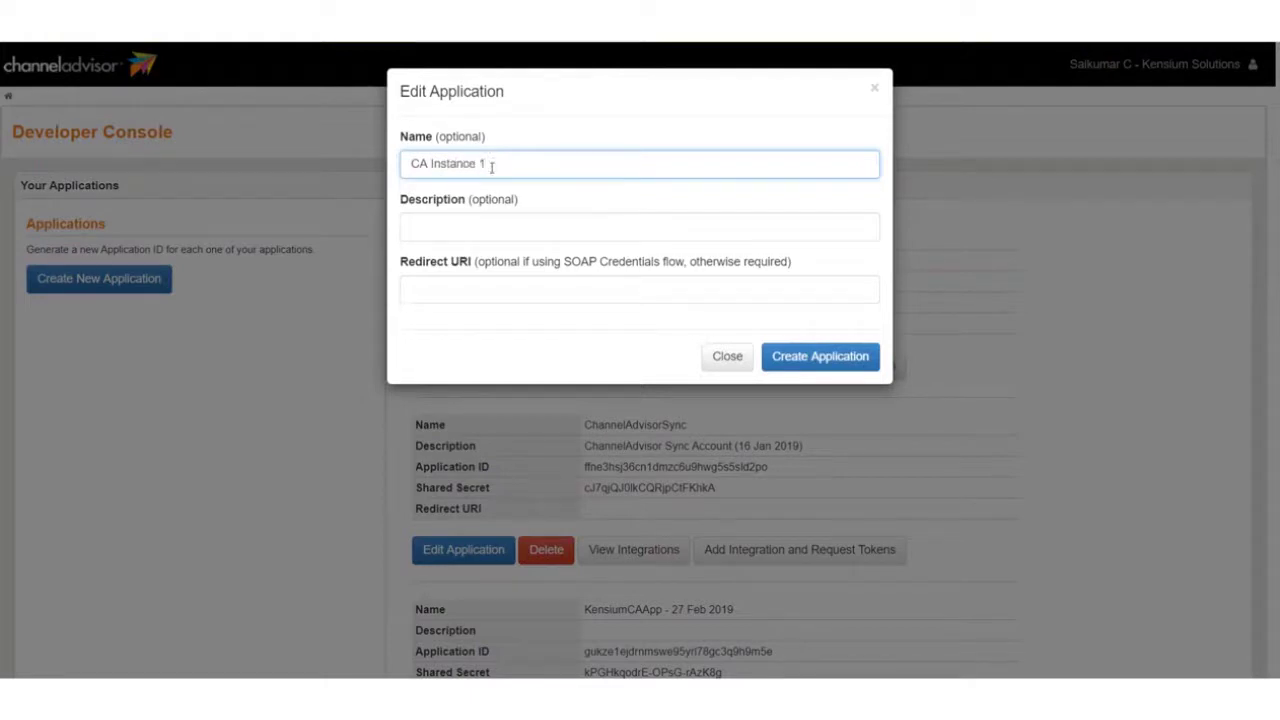
pyautogui.click(488, 225)
pyautogui.write('First Instance')
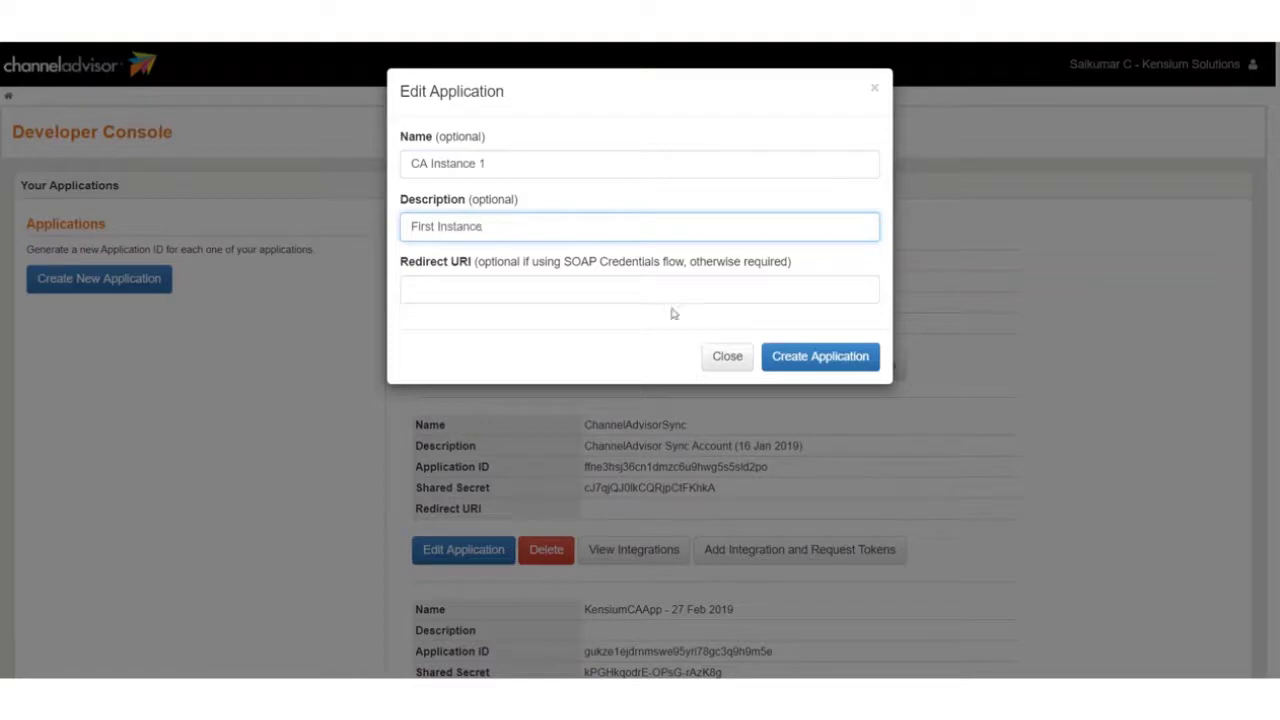
pyautogui.click(798, 358)
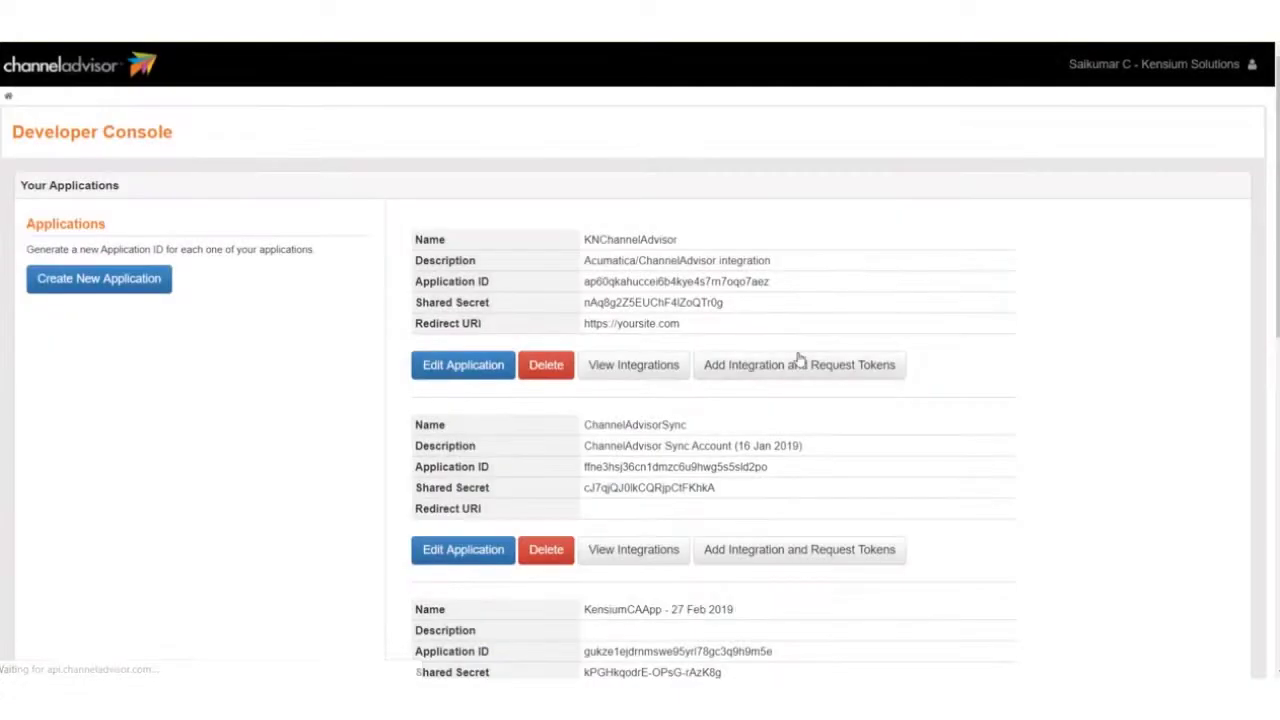
# - Add an integration and request tokens for the CA Instance 1 application, granting it access to the Kensium Solutions LLC - US account
pyautogui.scroll(-7, 800, 358)
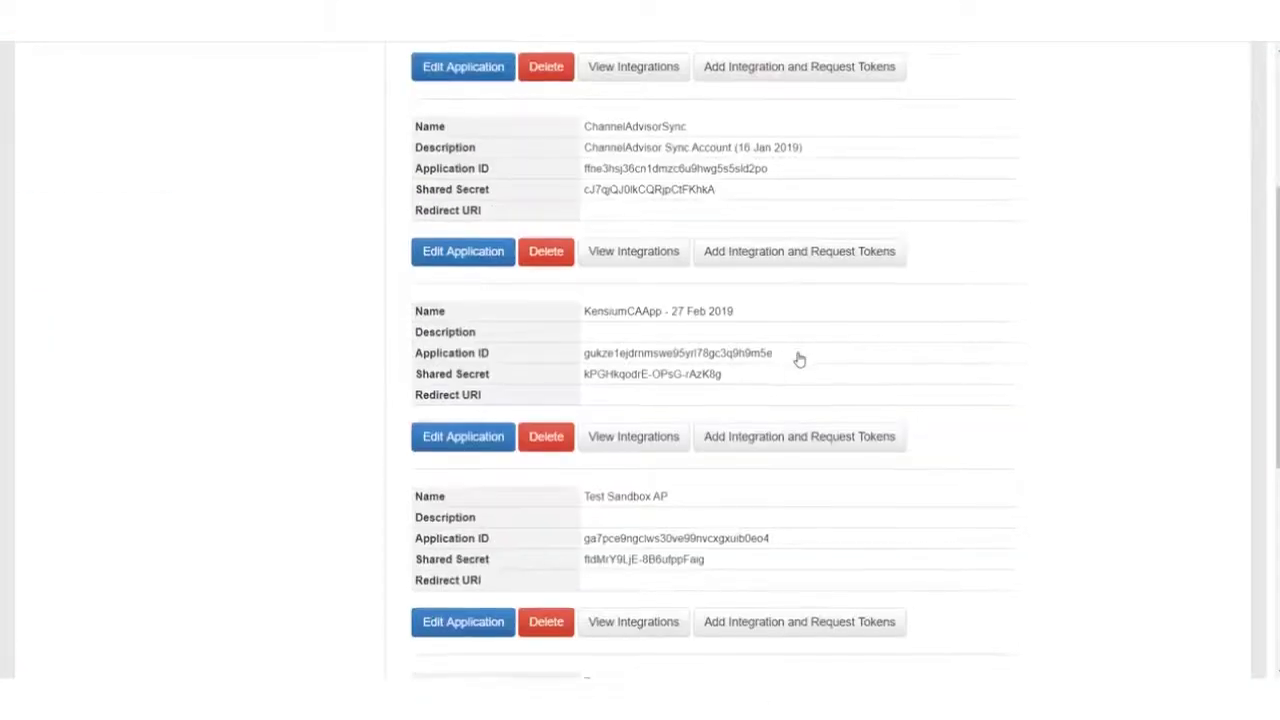
pyautogui.scroll(-1, 800, 358)
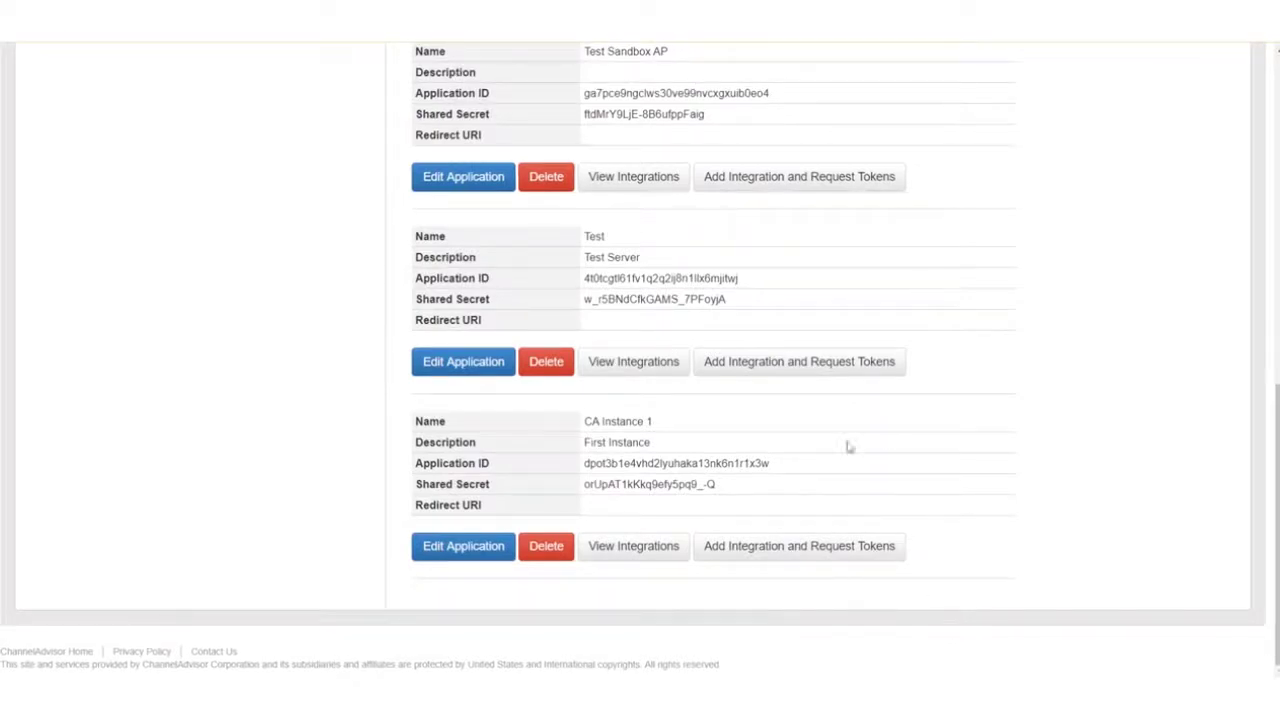
pyautogui.click(789, 555)
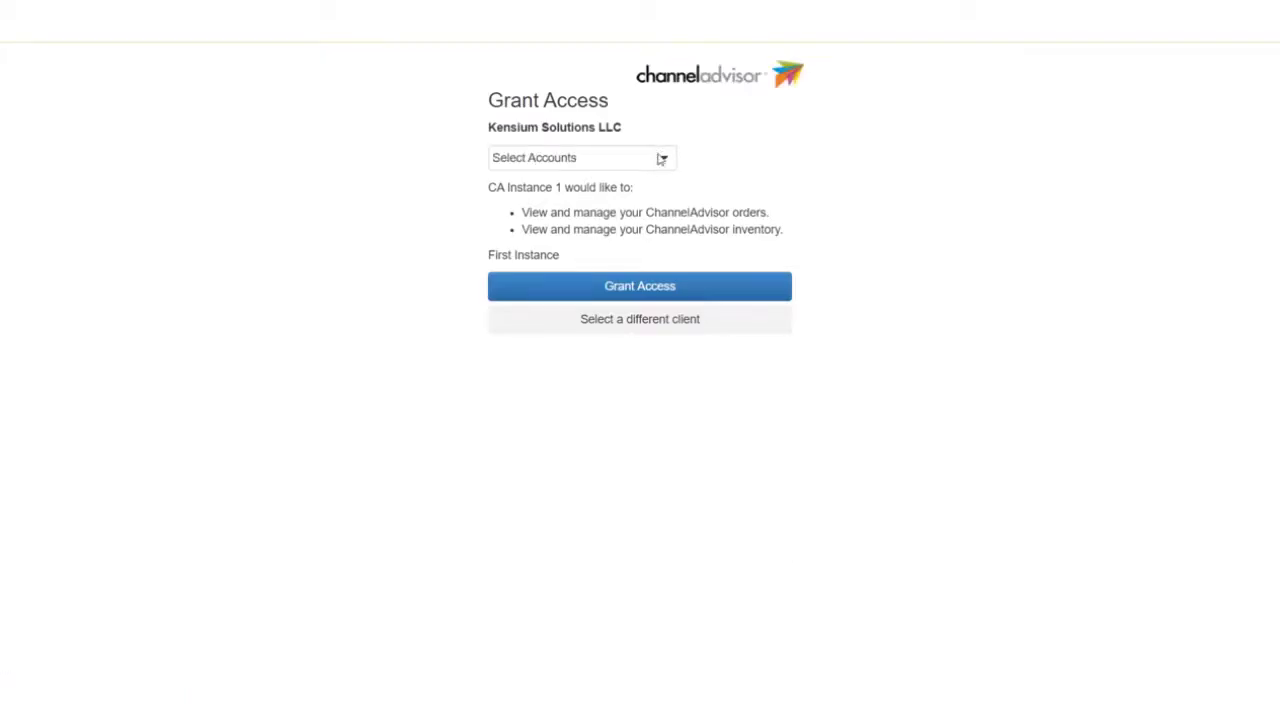
pyautogui.click(661, 159)
pyautogui.click(670, 167)
pyautogui.click(670, 167)
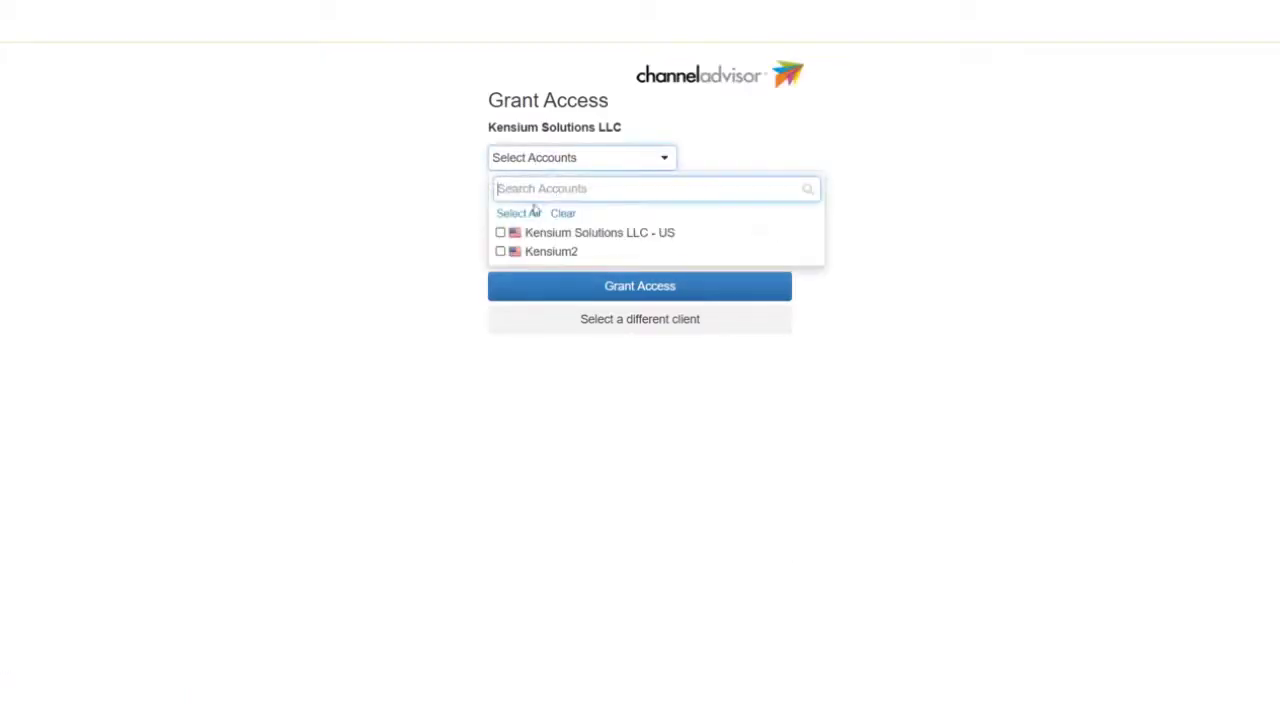
pyautogui.click(501, 234)
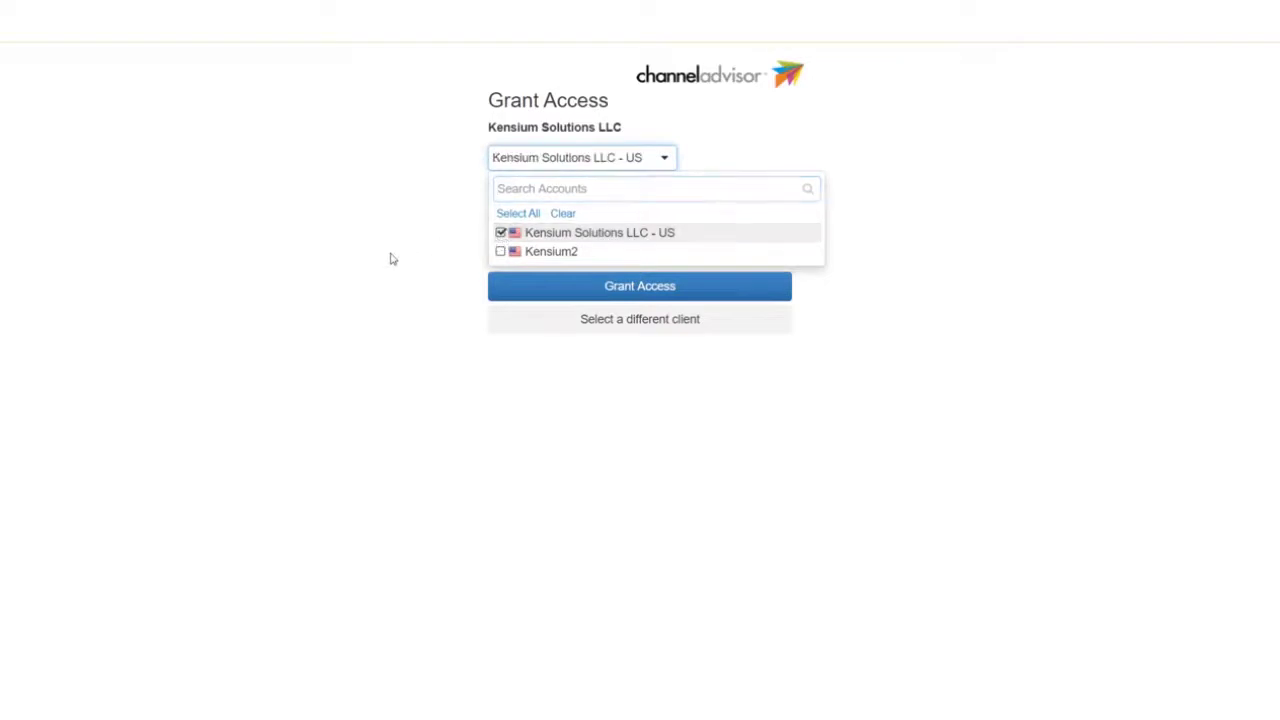
pyautogui.click(420, 259)
pyautogui.click(603, 297)
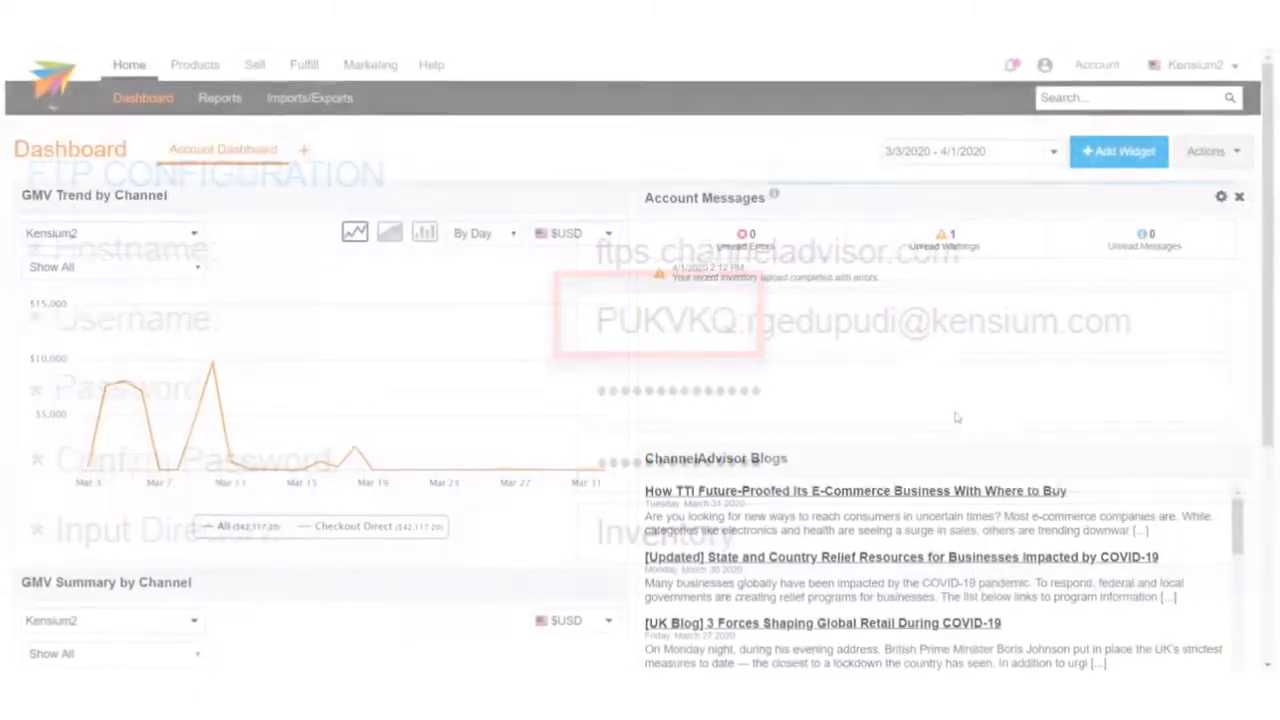
# - Open the Automated Imports settings for product data in the ChannelAdvisor account
pyautogui.moveTo(200, 63)
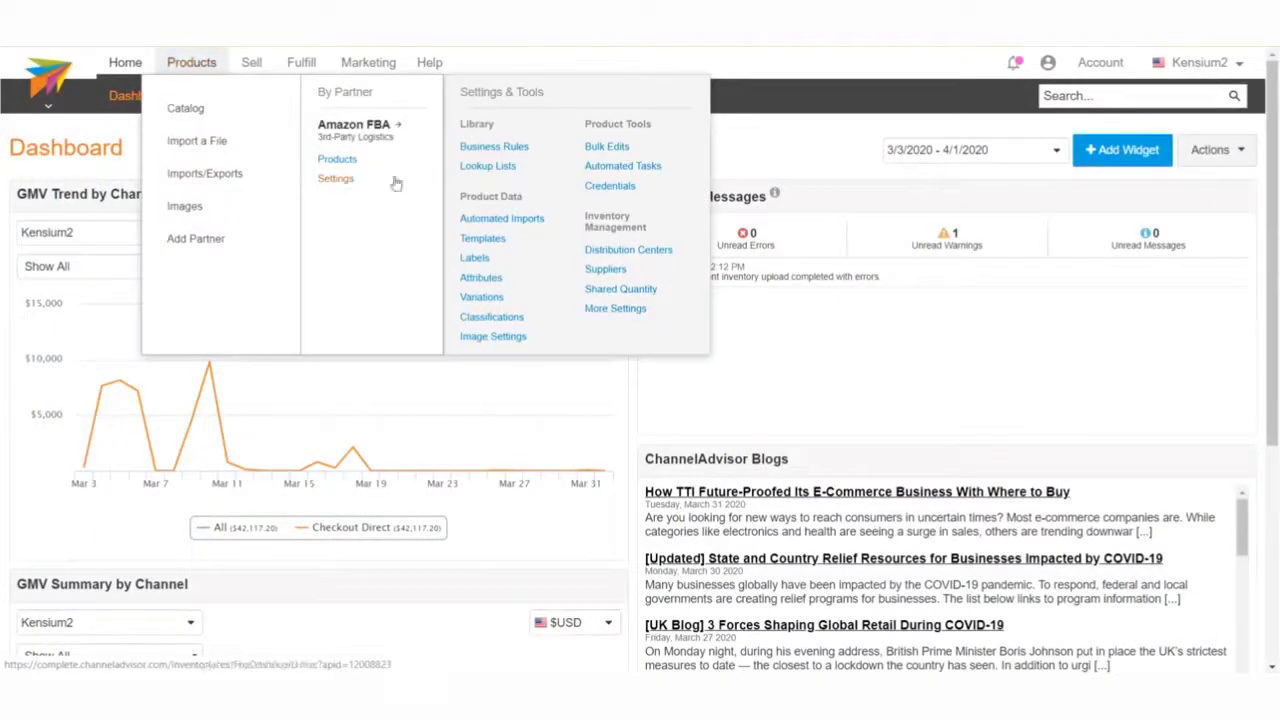
pyautogui.click(508, 229)
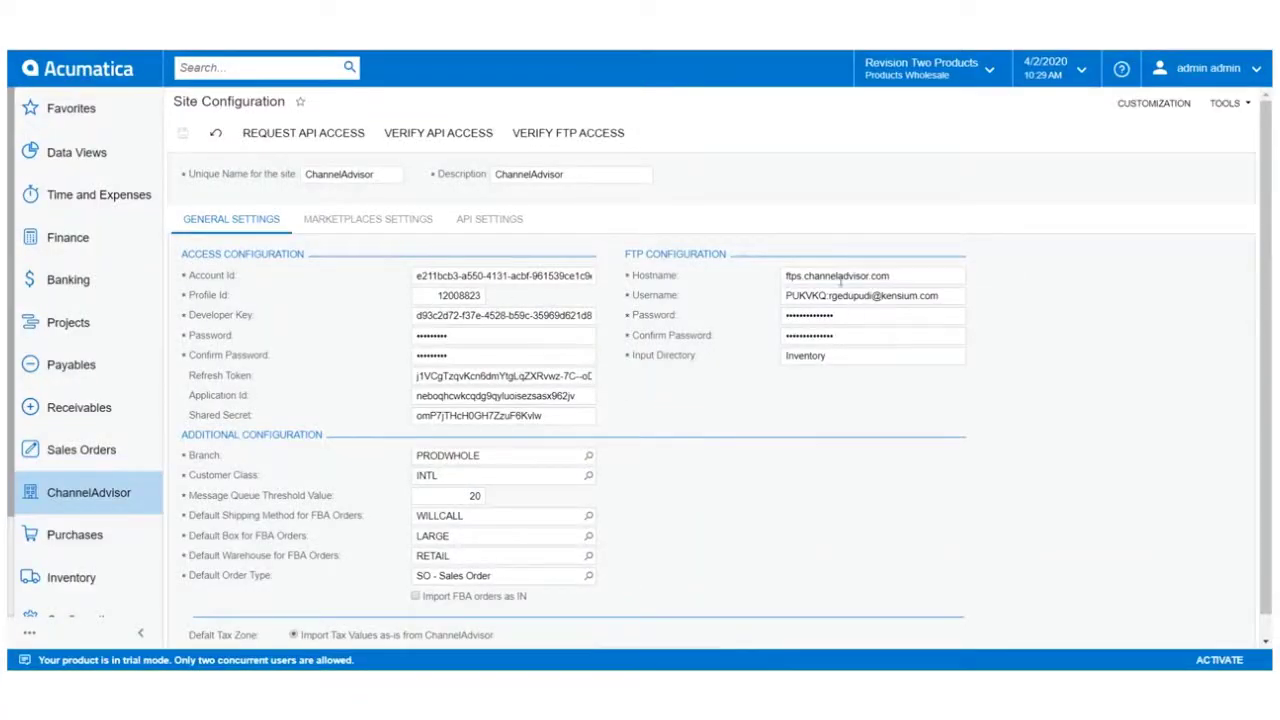
# - Verify the API access and the FTP access for the ChannelAdvisor site in Acumatica's Site Configuration
pyautogui.click(441, 130)
pyautogui.click(557, 140)
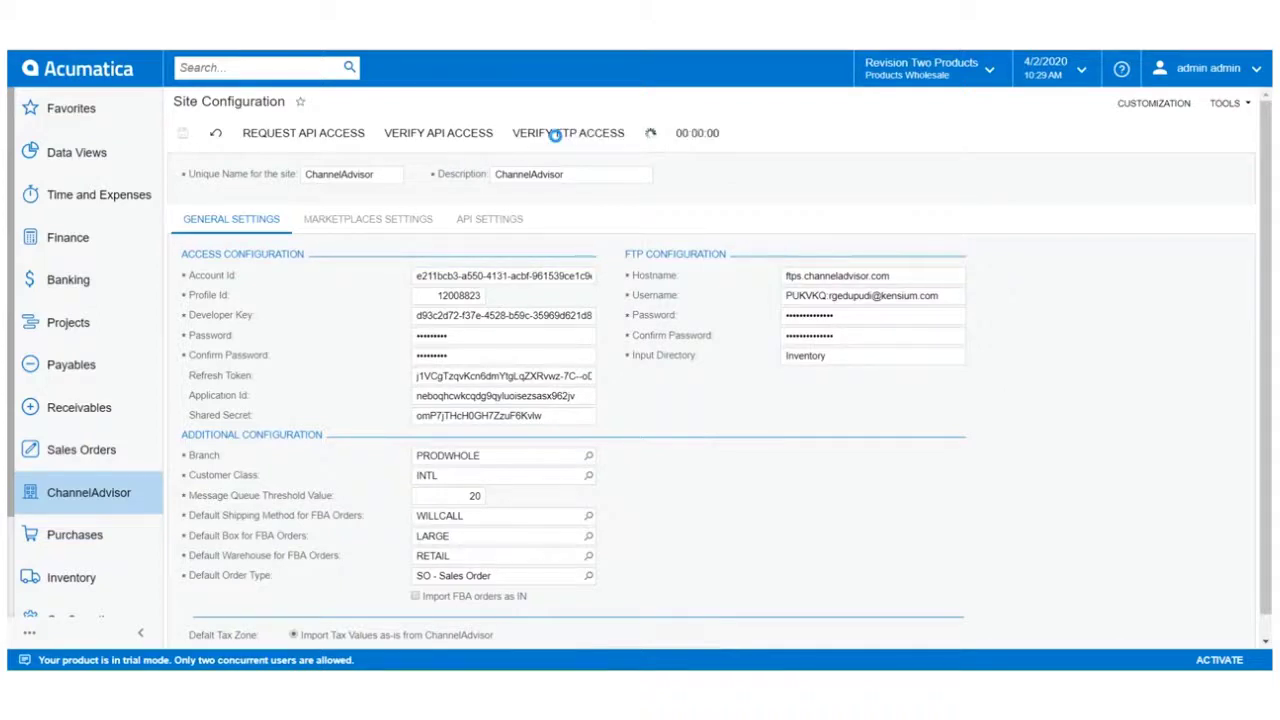